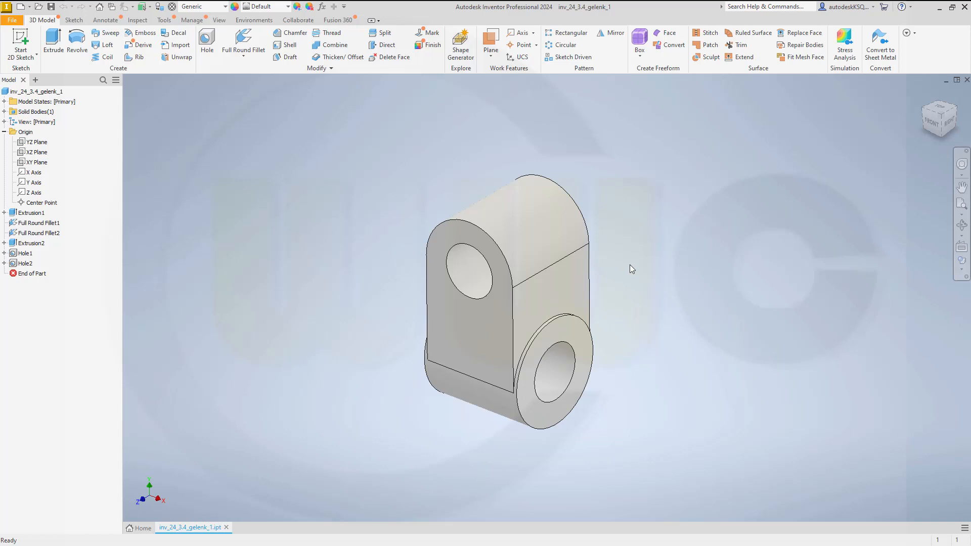
Switch from the finished joint part to the empty Part3 window and start a 2D sketch on the XY plane.
{"action": "mouse_move", "coordinate": [640, 324]}
{"action": "middle_mouse_down", "text": "shift"}
{"action": "mouse_move", "coordinate": [636, 283]}
{"action": "mouse_move", "coordinate": [646, 310]}
{"action": "mouse_move", "coordinate": [704, 321]}
{"action": "mouse_move", "coordinate": [666, 303]}
{"action": "mouse_move", "coordinate": [601, 310]}
{"action": "mouse_move", "coordinate": [566, 288]}
{"action": "mouse_move", "coordinate": [622, 289]}
{"action": "mouse_move", "coordinate": [642, 319]}
{"action": "mouse_move", "coordinate": [670, 325]}
{"action": "mouse_move", "coordinate": [632, 310]}
{"action": "mouse_move", "coordinate": [617, 289]}
{"action": "mouse_move", "coordinate": [651, 309]}
{"action": "mouse_move", "coordinate": [665, 305]}
{"action": "mouse_move", "coordinate": [645, 310]}
{"action": "middle_mouse_up", "text": "shift"}
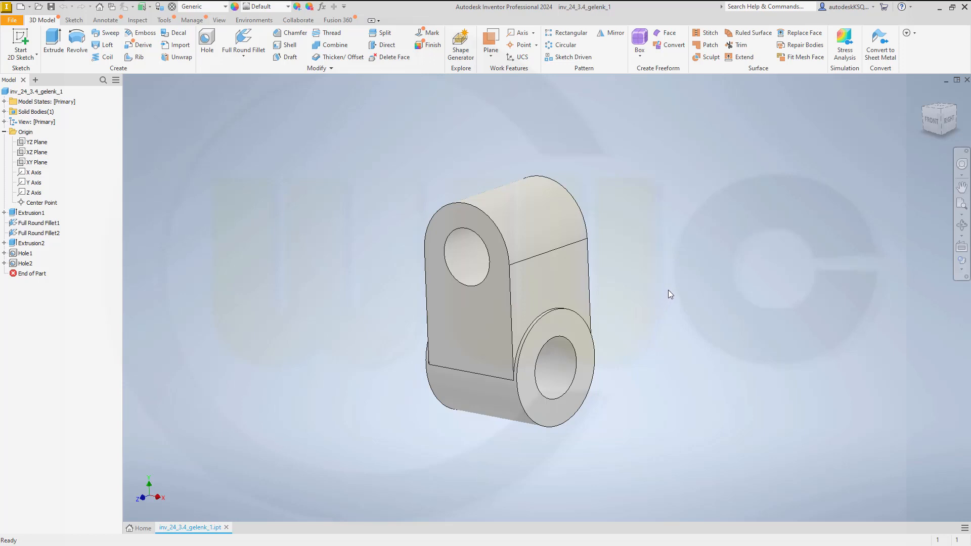
{"action": "key", "text": "alt+Tab"}
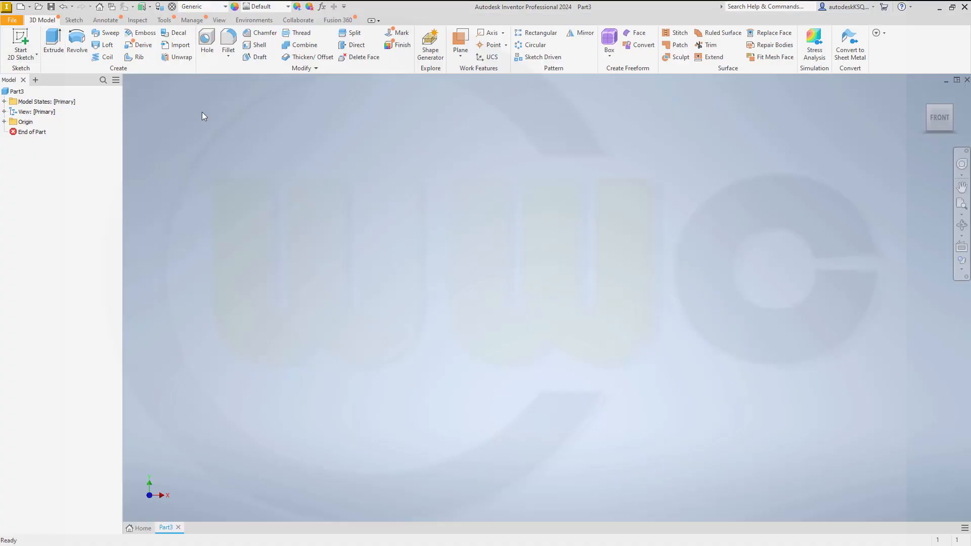
{"action": "left_click", "coordinate": [23, 40]}
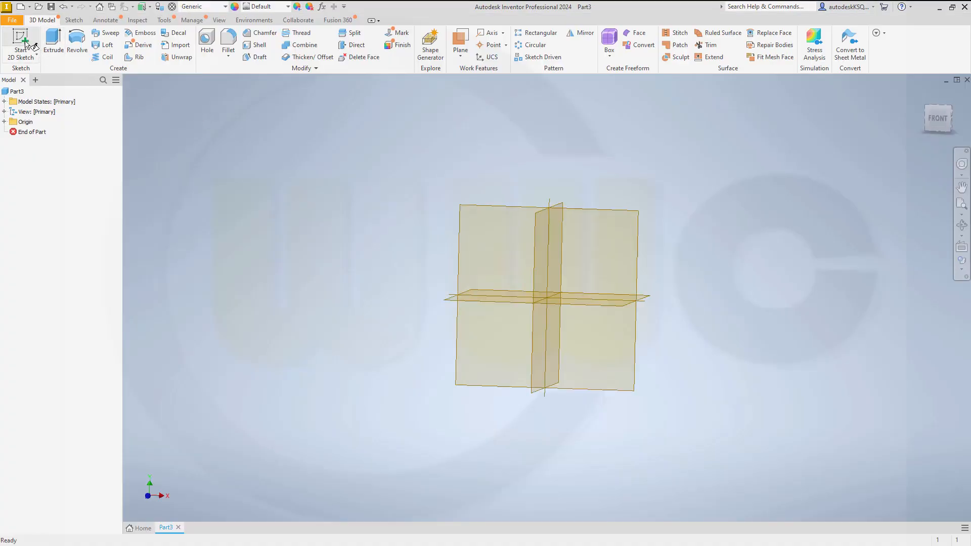
{"action": "left_click", "coordinate": [524, 165]}
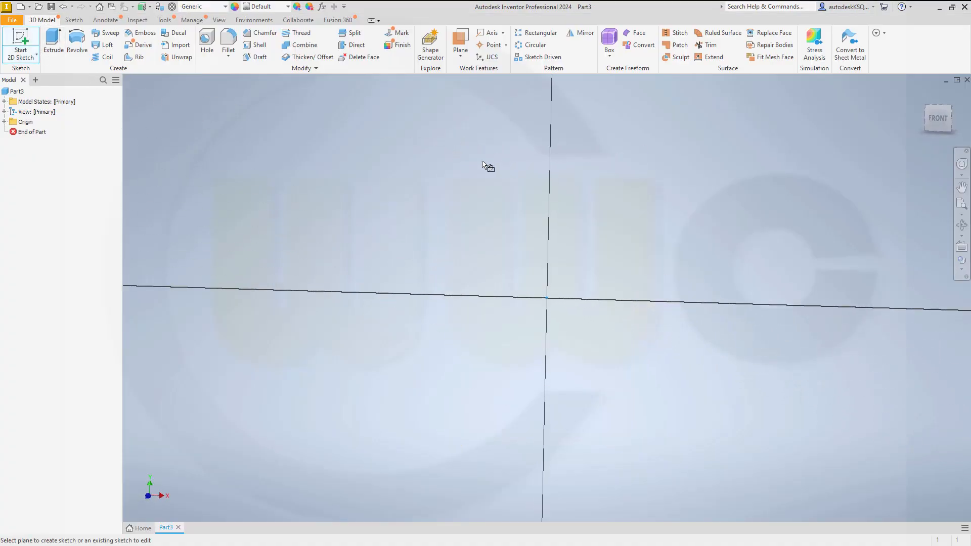
Draw a rectangle 56 mm wide and 118 mm high, clear of the sketch origin.
{"action": "left_click", "coordinate": [129, 40]}
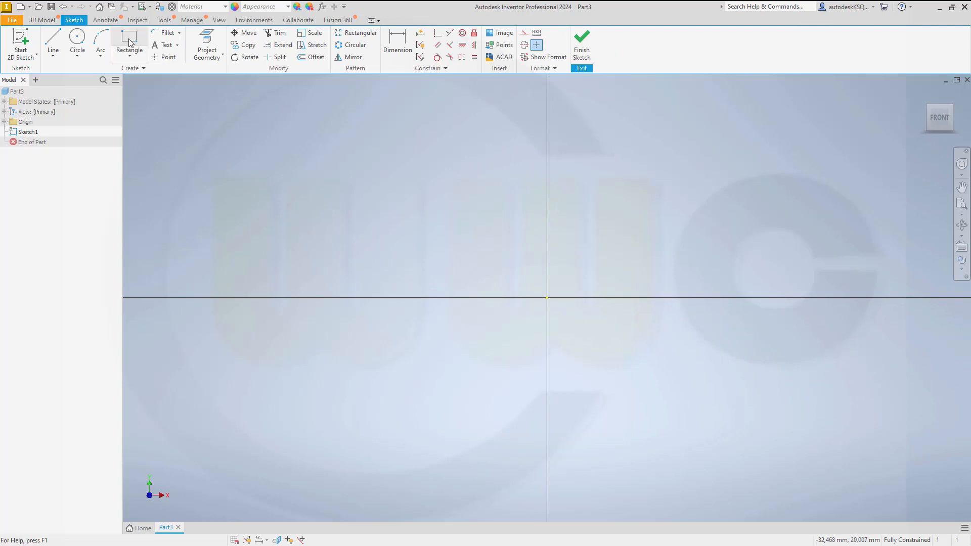
{"action": "scroll", "coordinate": [667, 187], "scroll_direction": "down", "scroll_amount": 5}
{"action": "middle_click_drag", "start_coordinate": [741, 169], "coordinate": [558, 400]}
{"action": "left_click", "coordinate": [570, 355]}
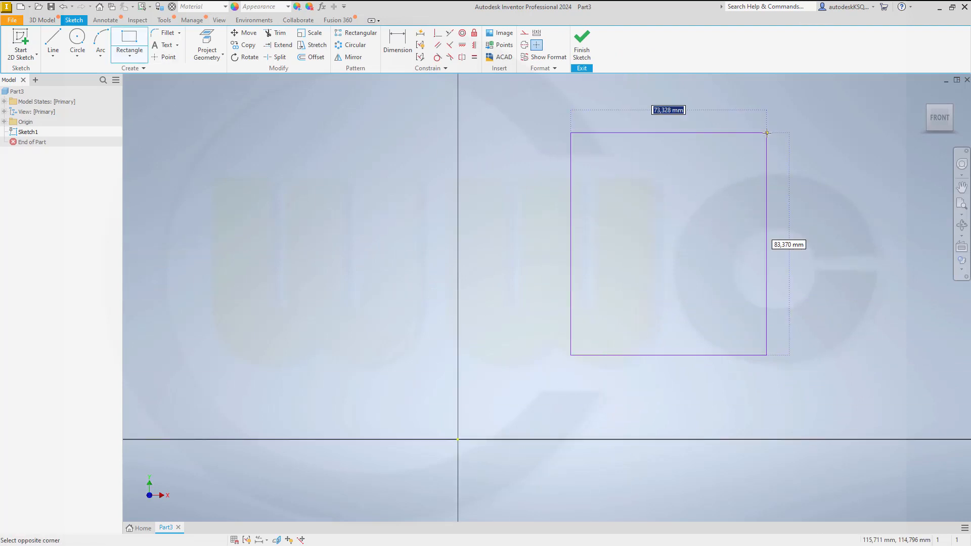
{"action": "type", "text": "56"}
{"action": "key", "text": "Tab"}
{"action": "type", "text": "11"}
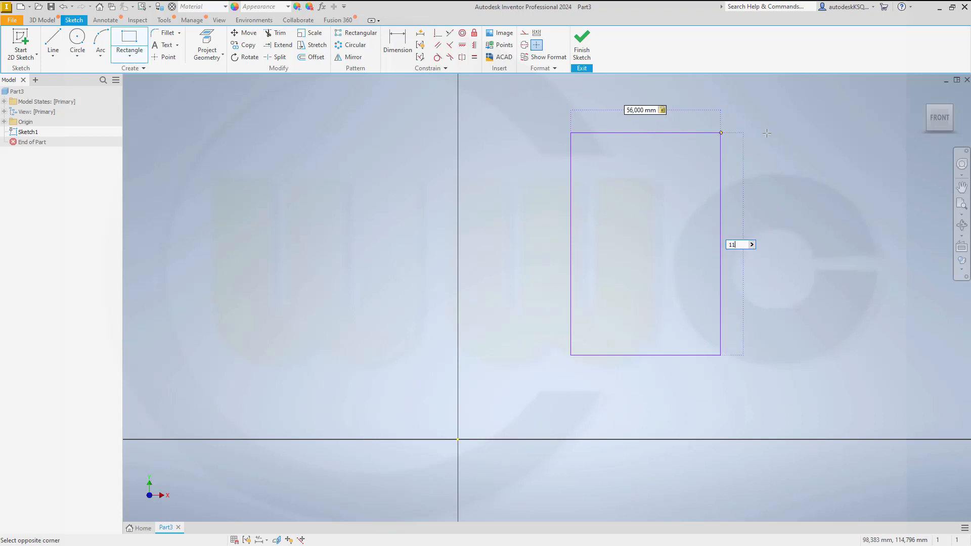
{"action": "type", "text": "8"}
{"action": "key", "text": "Return"}
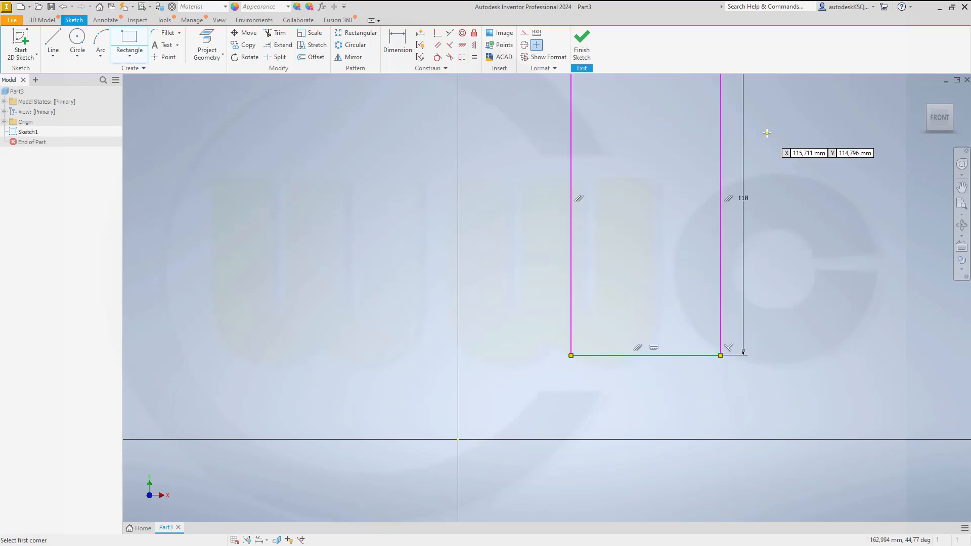
Constrain the midpoint of the rectangle's bottom edge coincident with the origin and finish the sketch.
{"action": "left_click", "coordinate": [438, 33]}
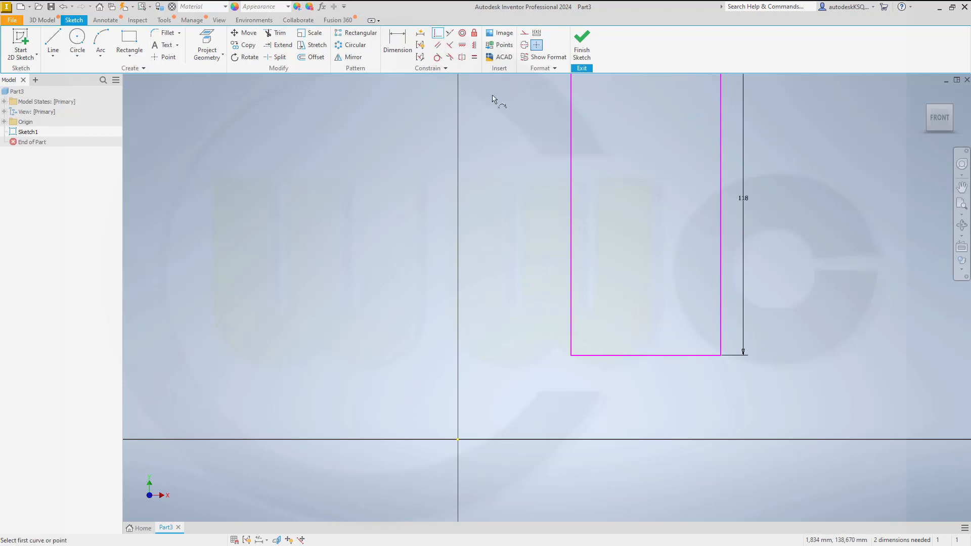
{"action": "left_click", "coordinate": [646, 355]}
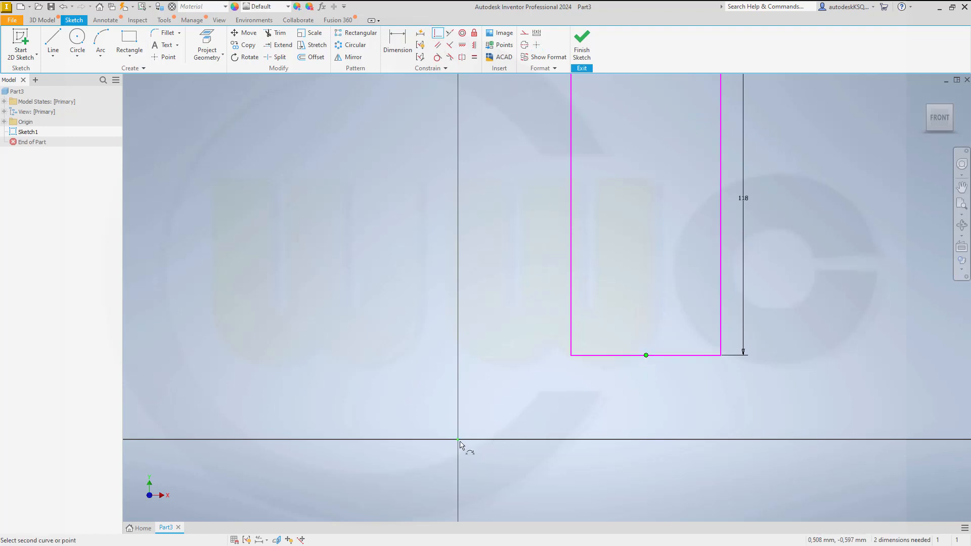
{"action": "left_click", "coordinate": [459, 440]}
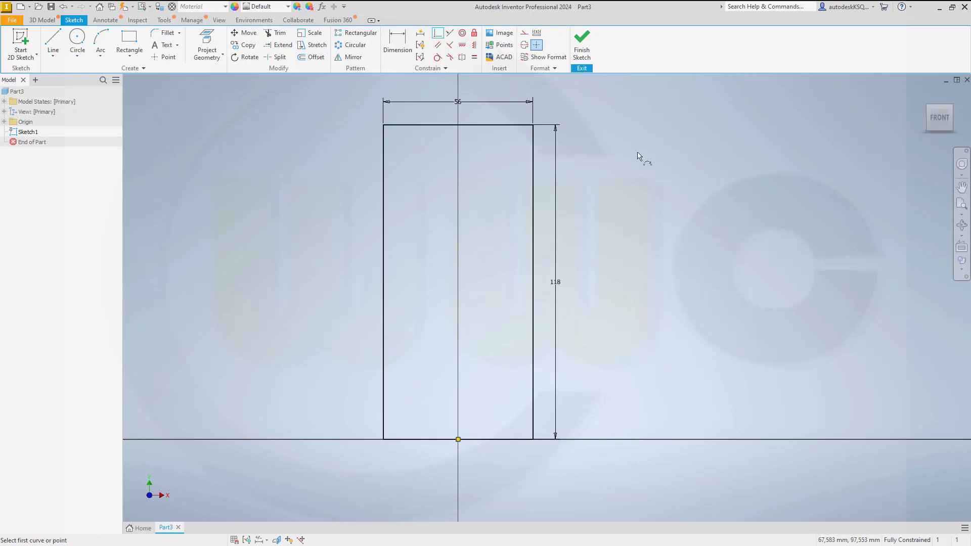
{"action": "left_click", "coordinate": [581, 46]}
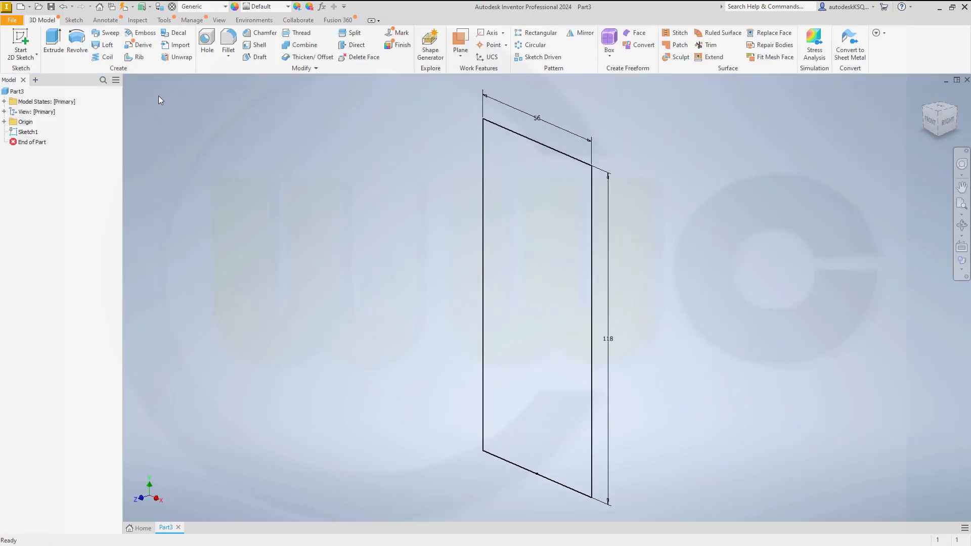
Extrude the rectangle symmetrically about the sketch plane with a distance of 60 mm.
{"action": "left_click", "coordinate": [55, 41]}
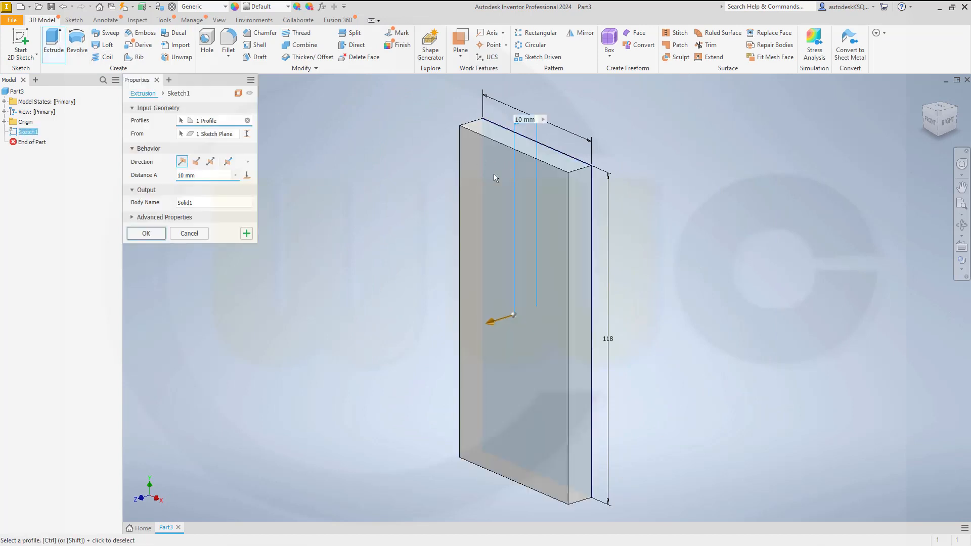
{"action": "left_click", "coordinate": [210, 161]}
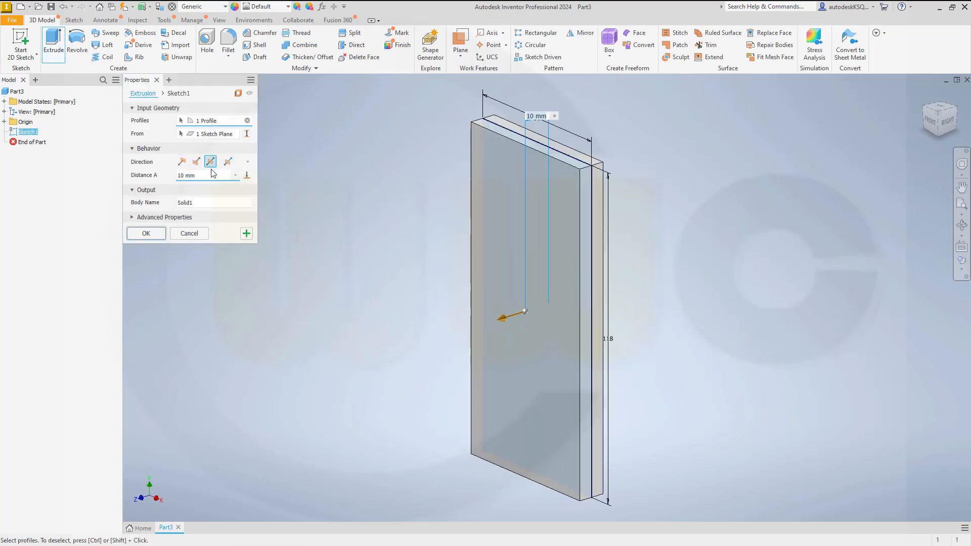
{"action": "type", "text": "60"}
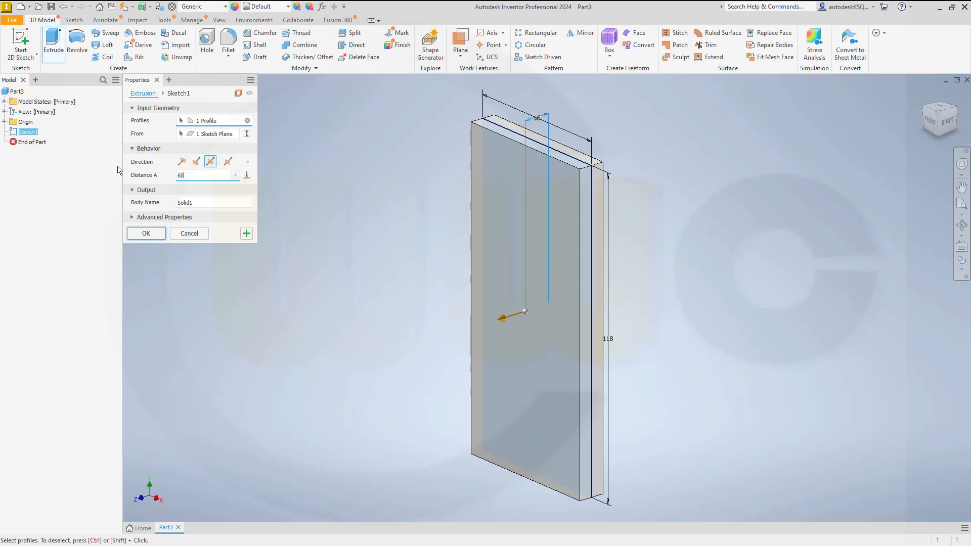
{"action": "key", "text": "Return"}
{"action": "scroll", "coordinate": [182, 179], "scroll_direction": "down", "scroll_amount": 3}
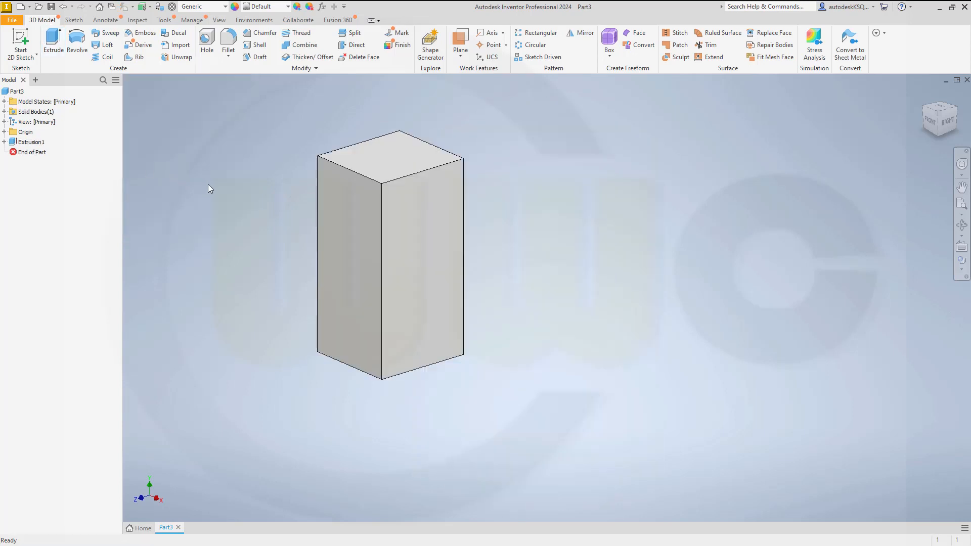
{"action": "middle_click_drag", "start_coordinate": [208, 184], "coordinate": [271, 198]}
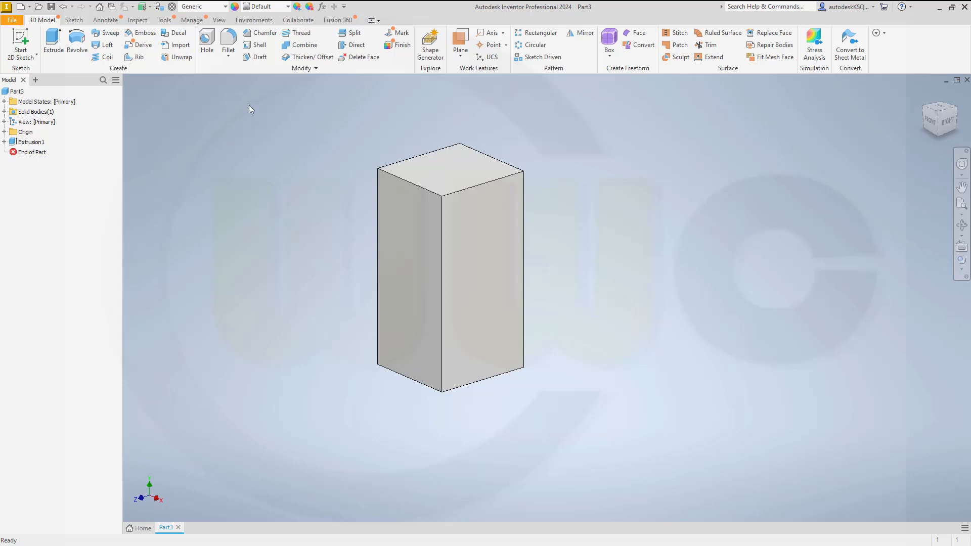
Round the block's upper end with a full round fillet, using the top as center face and the right and left faces as sides.
{"action": "left_click", "coordinate": [228, 55]}
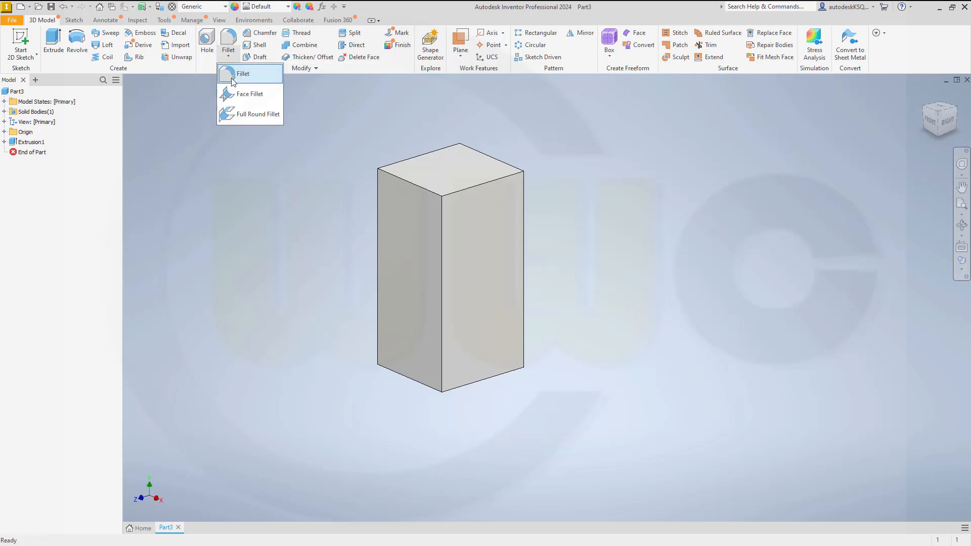
{"action": "left_click", "coordinate": [254, 116]}
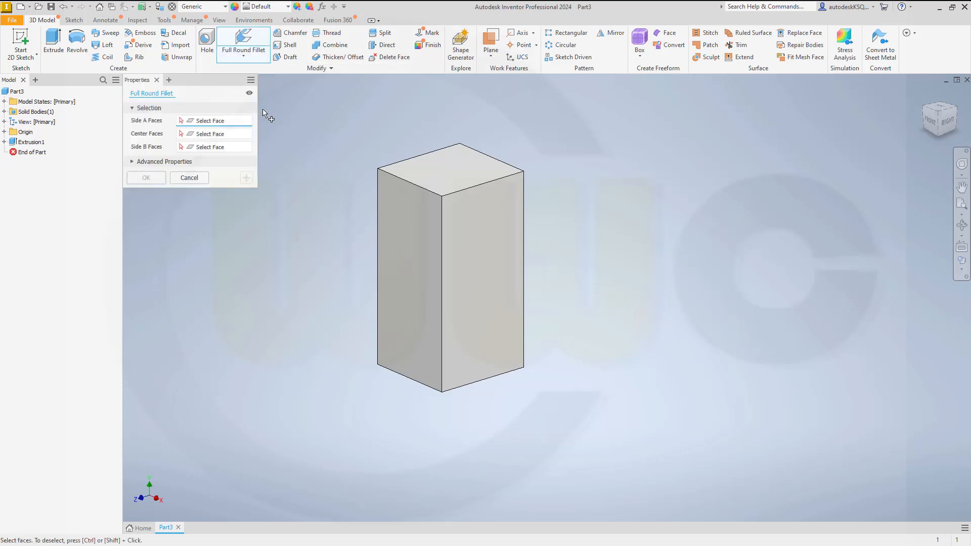
{"action": "left_click", "coordinate": [492, 225]}
{"action": "left_click", "coordinate": [453, 178]}
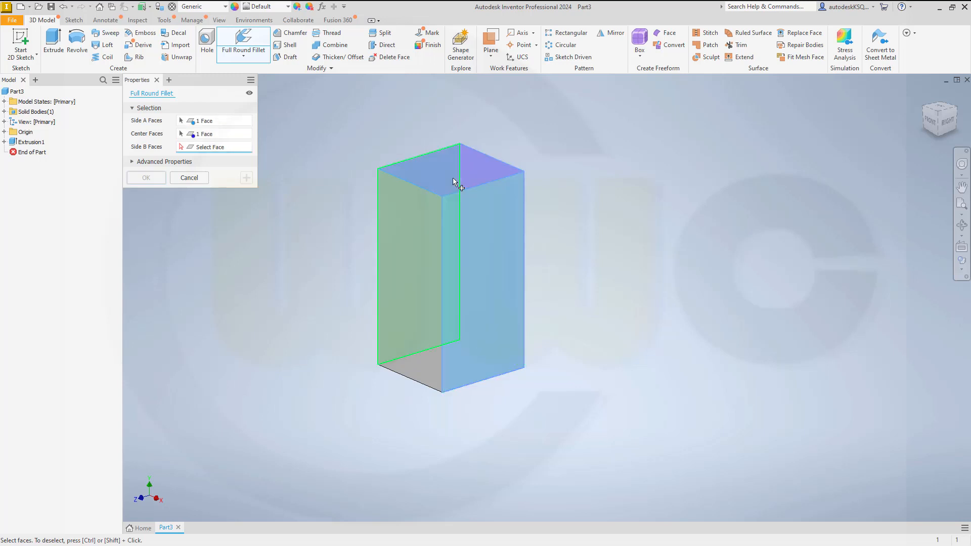
{"action": "middle_click_drag", "start_coordinate": [347, 186], "coordinate": [461, 194], "text": "shift"}
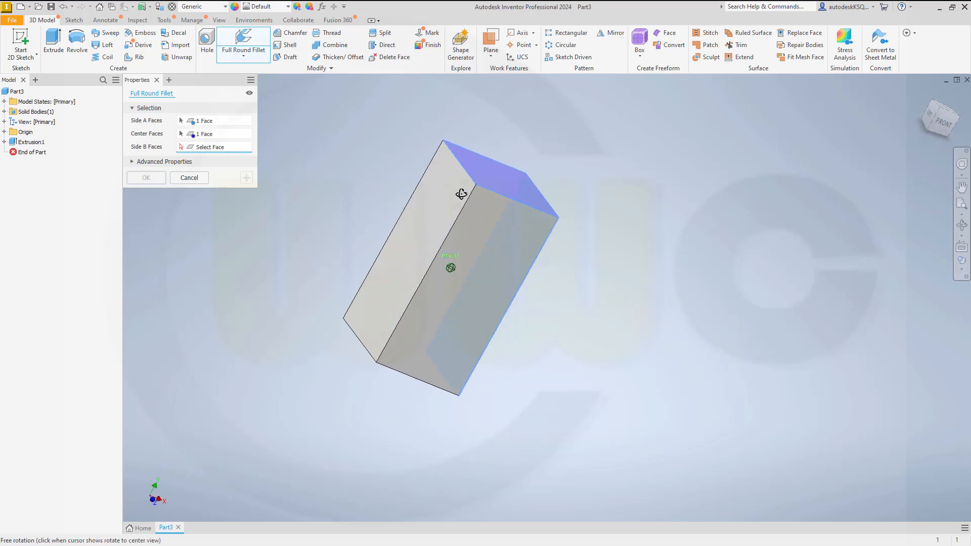
{"action": "left_click", "coordinate": [444, 199]}
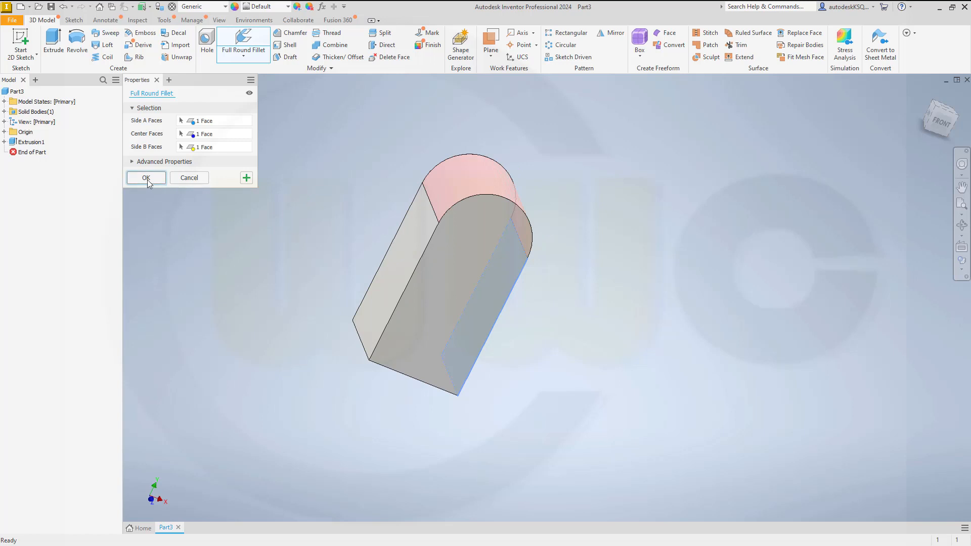
{"action": "left_click", "coordinate": [246, 177]}
Round the block's lower end with a full round fillet, using the bottom as center face and the front and back faces as sides.
{"action": "middle_click_drag", "start_coordinate": [585, 283], "coordinate": [498, 273], "text": "shift"}
{"action": "left_click", "coordinate": [405, 282]}
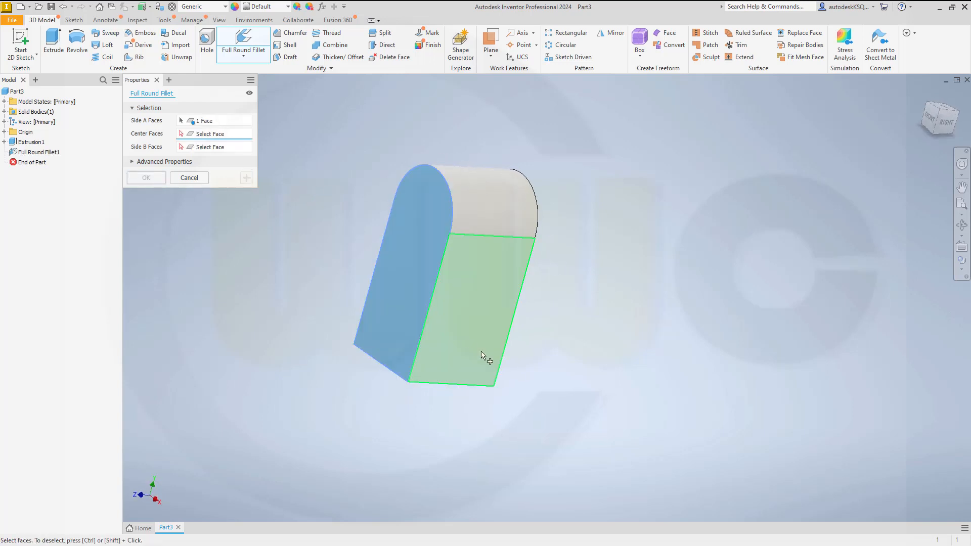
{"action": "mouse_move", "coordinate": [485, 358]}
{"action": "middle_mouse_down", "text": "shift"}
{"action": "mouse_move", "coordinate": [550, 385]}
{"action": "mouse_move", "coordinate": [475, 353]}
{"action": "mouse_move", "coordinate": [559, 359]}
{"action": "mouse_move", "coordinate": [494, 362]}
{"action": "middle_mouse_up", "text": "shift"}
{"action": "left_click", "coordinate": [448, 341]}
{"action": "left_click", "coordinate": [471, 330]}
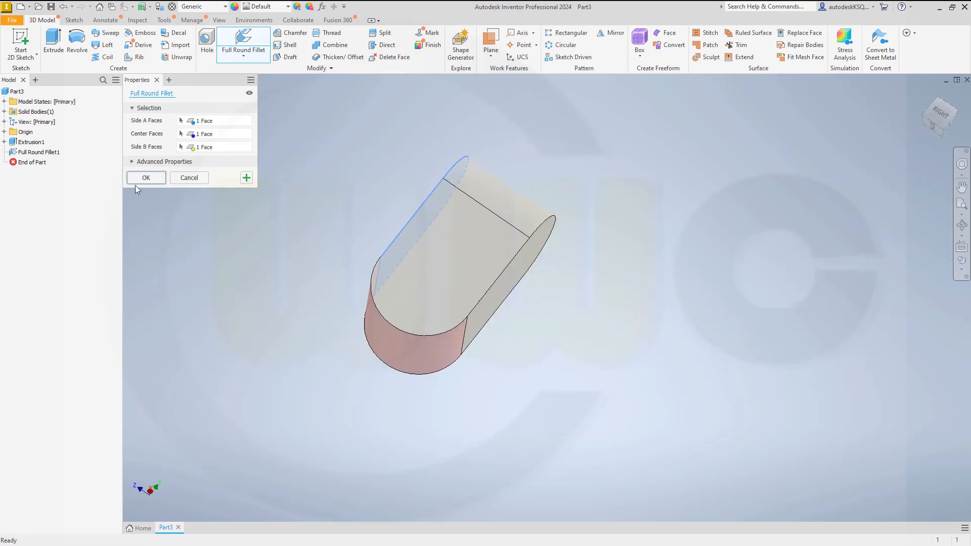
{"action": "left_click", "coordinate": [145, 178]}
{"action": "middle_click_drag", "start_coordinate": [232, 235], "coordinate": [320, 287], "text": "shift"}
{"action": "middle_click_drag", "start_coordinate": [311, 250], "coordinate": [354, 259]}
{"action": "scroll", "coordinate": [355, 253], "scroll_direction": "down", "scroll_amount": 5}
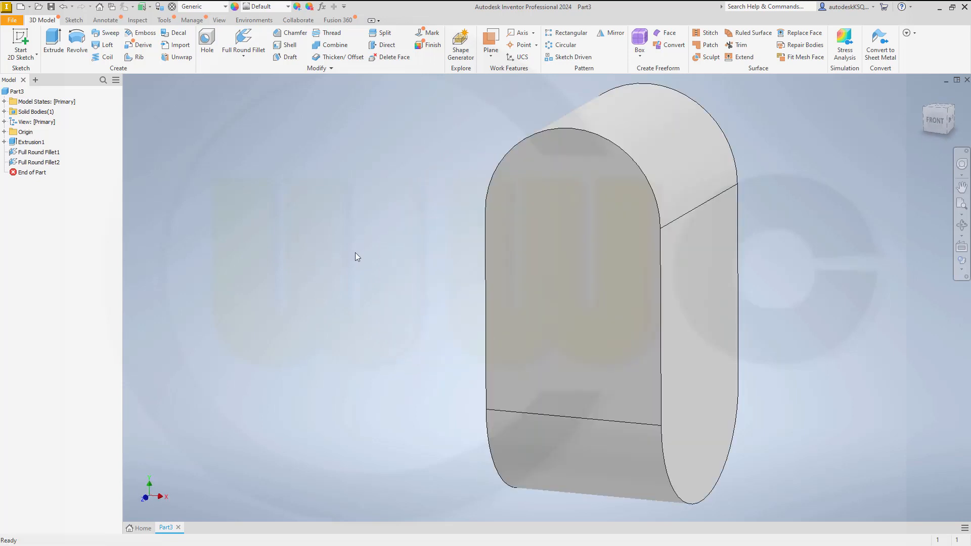
{"action": "scroll", "coordinate": [356, 253], "scroll_direction": "up", "scroll_amount": 4}
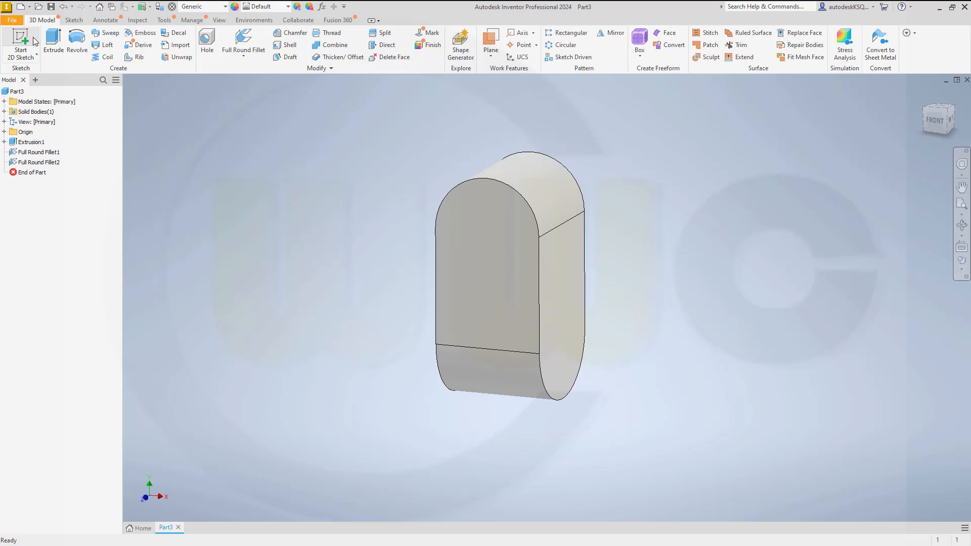
Start a 2D sketch on the origin's YZ plane and slice the model graphics at the sketch plane.
{"action": "left_click", "coordinate": [21, 48]}
{"action": "left_click", "coordinate": [4, 131]}
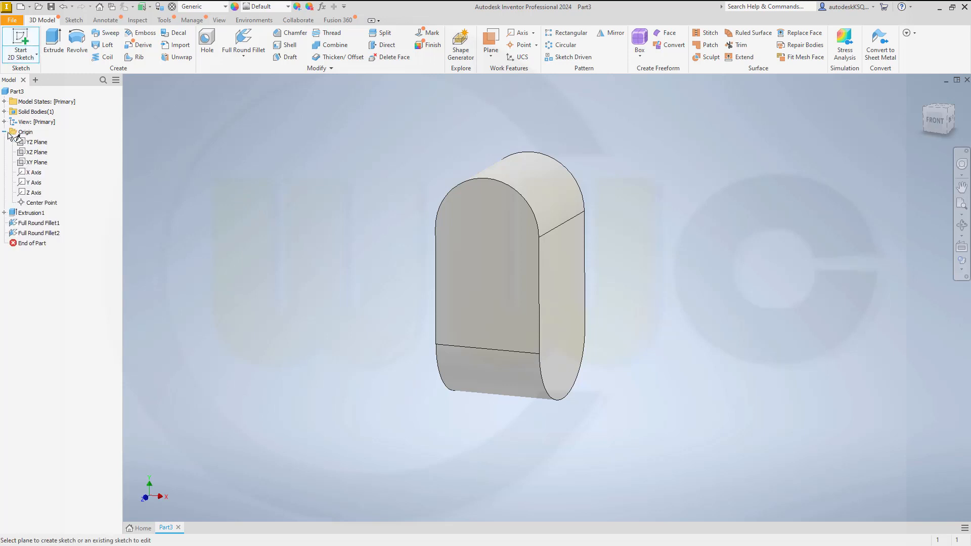
{"action": "left_click", "coordinate": [39, 143]}
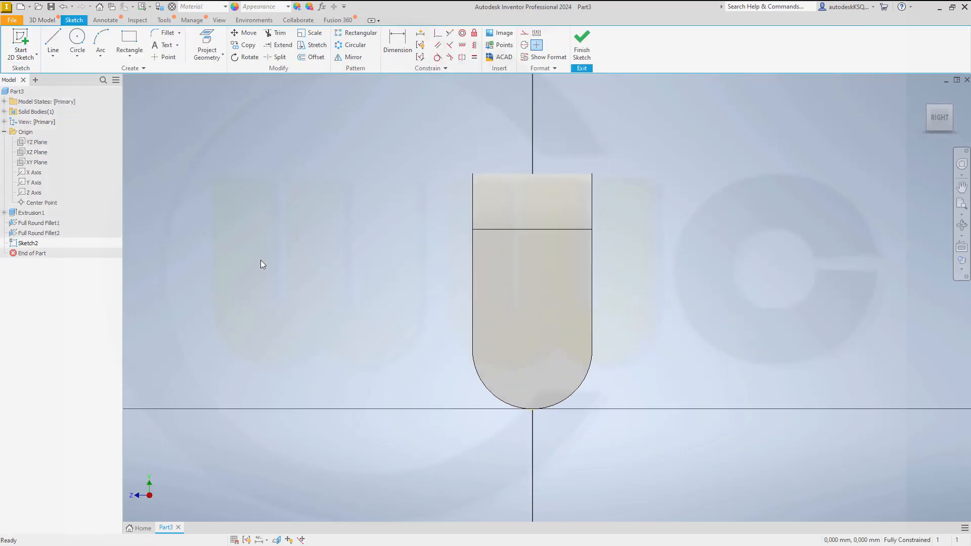
{"action": "left_click", "coordinate": [275, 539]}
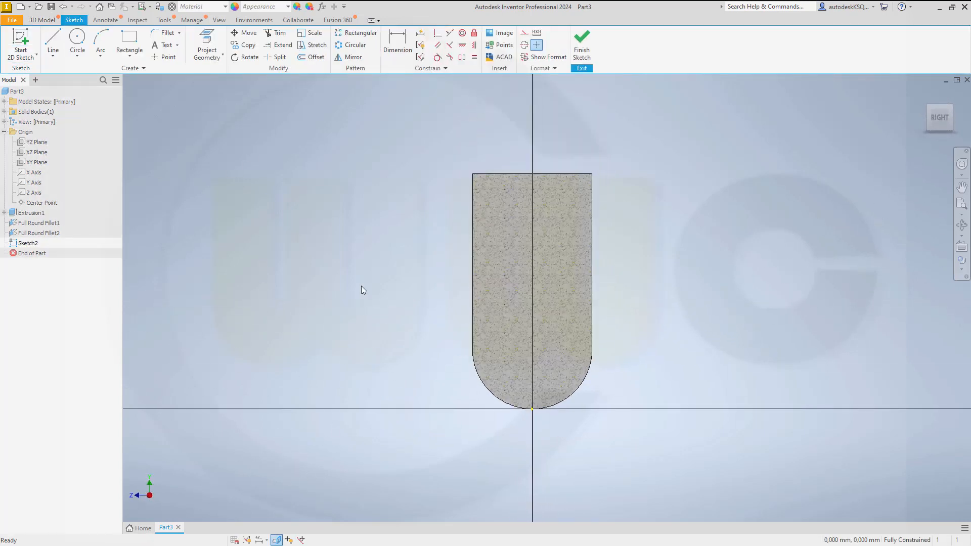
Draw a circle with a diameter of 60 mm beside the sectioned body.
{"action": "left_click", "coordinate": [77, 39]}
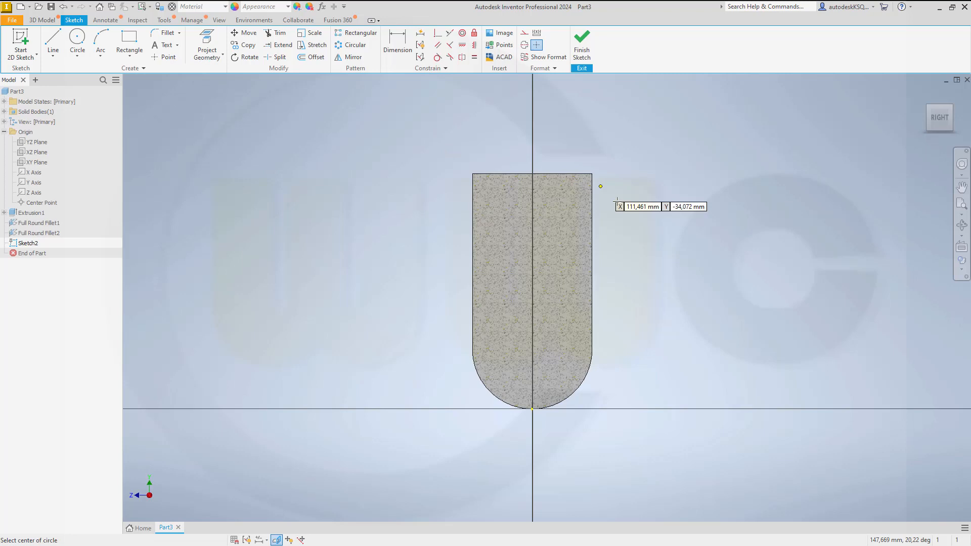
{"action": "left_click", "coordinate": [685, 343]}
{"action": "type", "text": "30"}
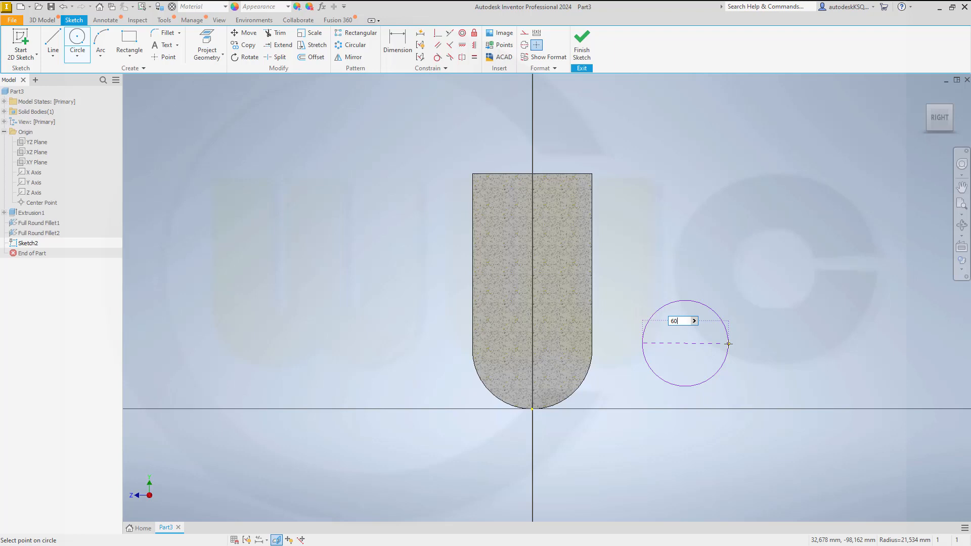
{"action": "key", "text": "Return"}
{"action": "key", "text": "Escape"}
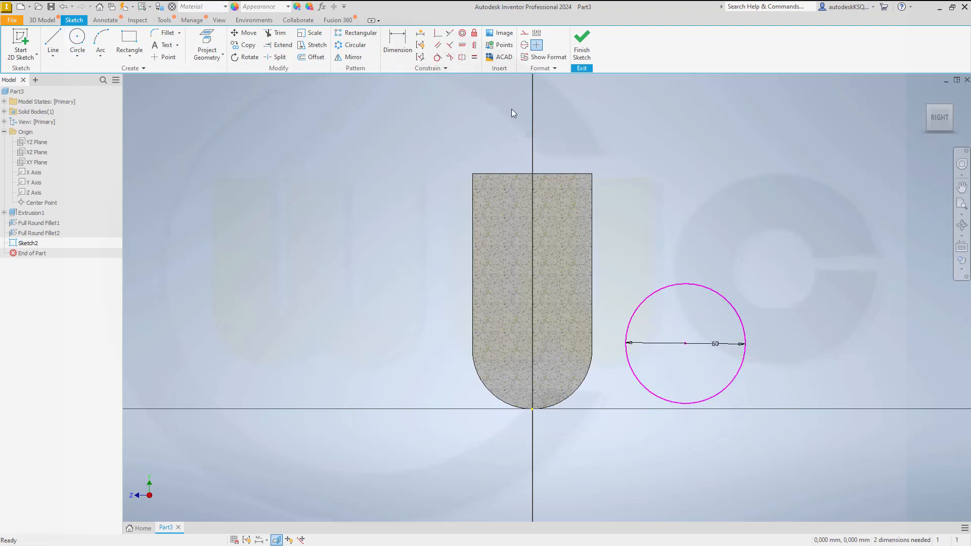
Apply a horizontal constraint between the circle's center point and the sketch origin.
{"action": "left_click", "coordinate": [461, 45]}
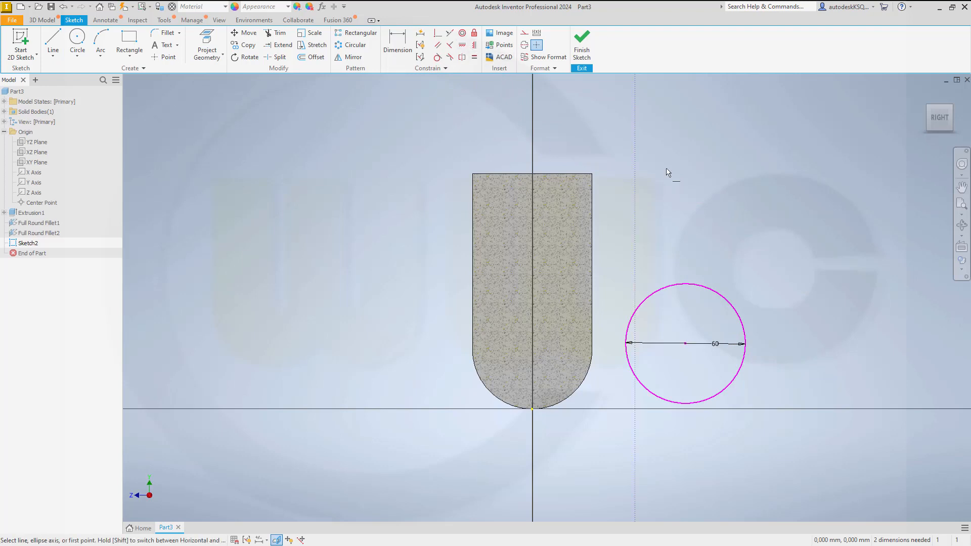
{"action": "left_click", "coordinate": [685, 343]}
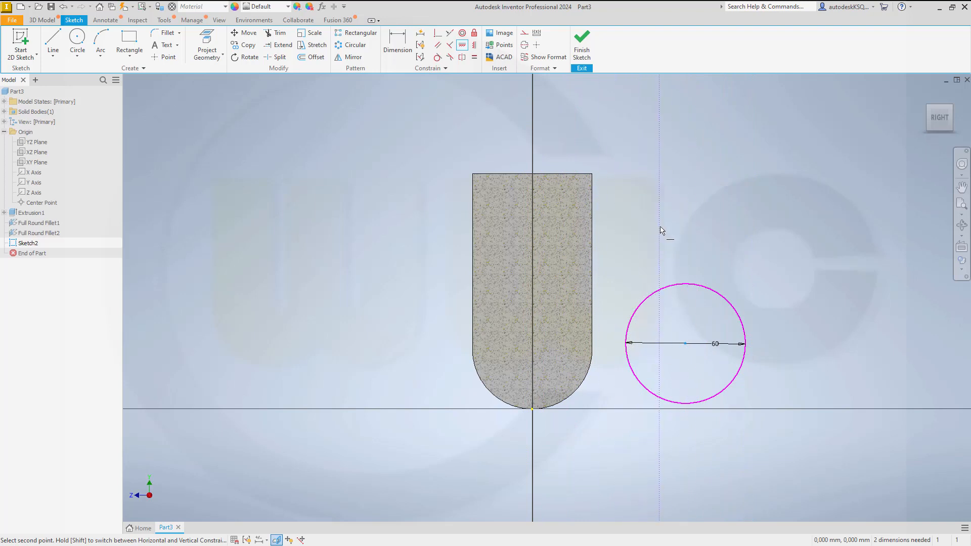
{"action": "left_click", "coordinate": [534, 412]}
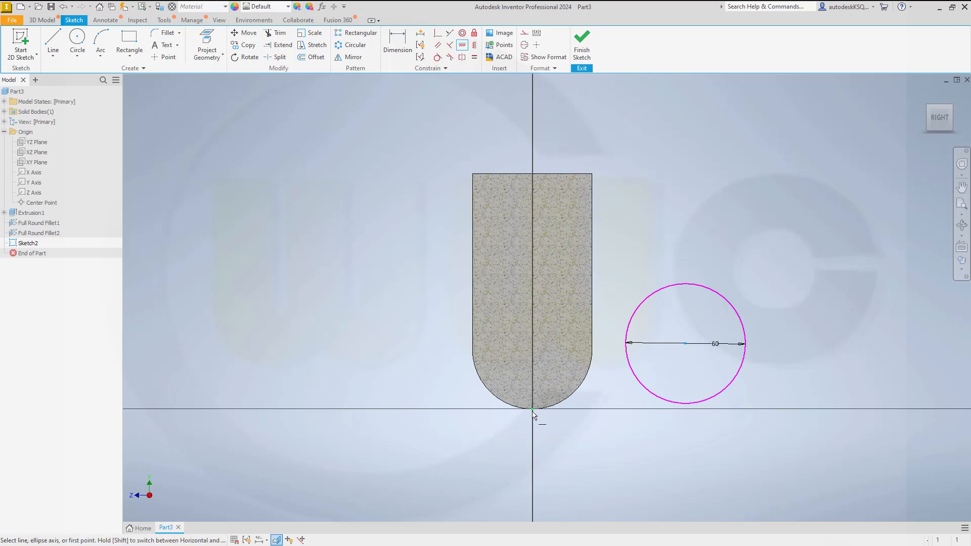
Dimension the circle's center 30 mm above the sketch origin and finish the sketch.
{"action": "left_click", "coordinate": [397, 45]}
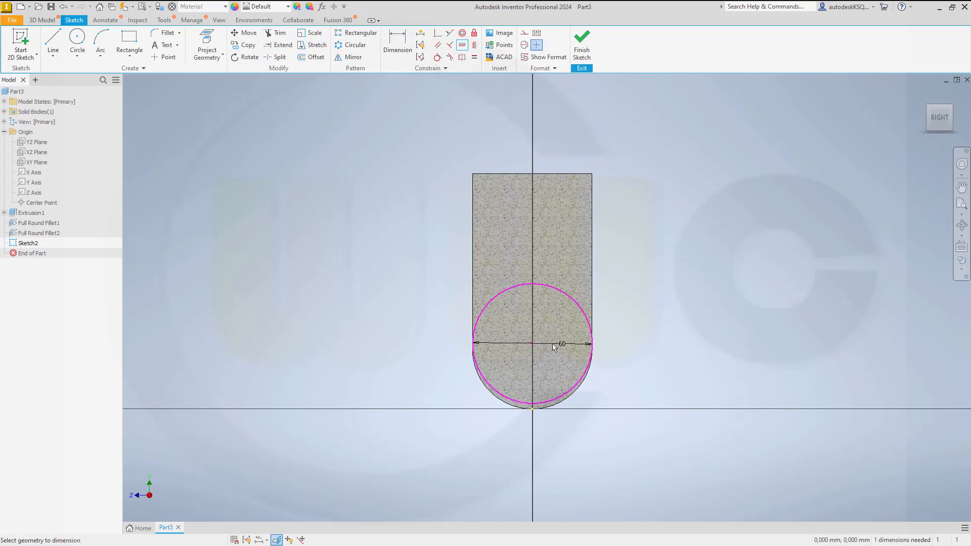
{"action": "left_click", "coordinate": [569, 391]}
{"action": "left_click", "coordinate": [539, 409]}
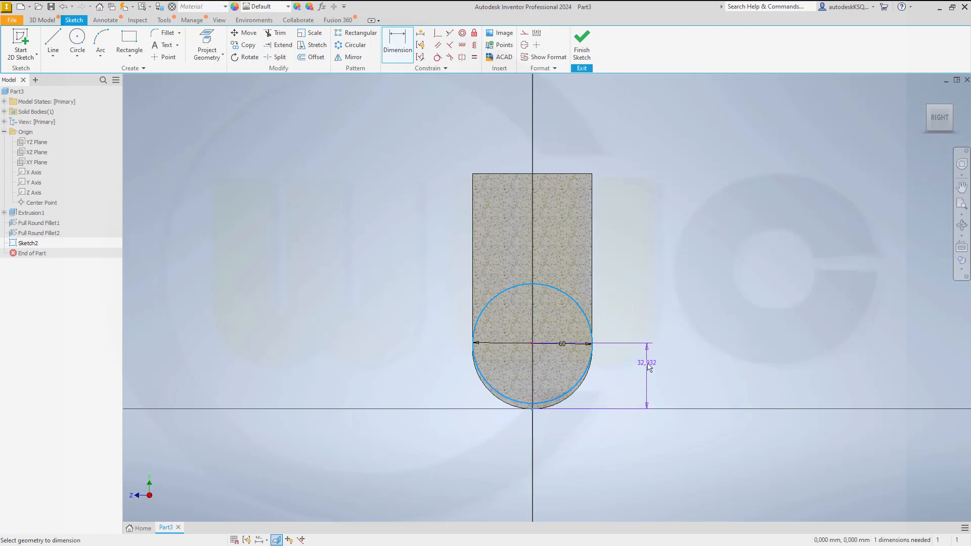
{"action": "left_click", "coordinate": [653, 382]}
{"action": "type", "text": "30"}
{"action": "key", "text": "Return"}
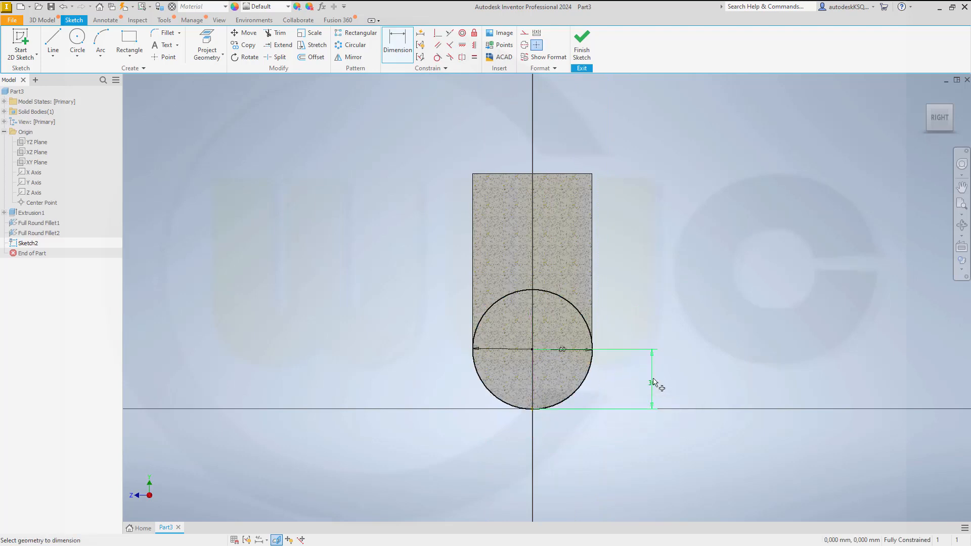
{"action": "left_click", "coordinate": [582, 47]}
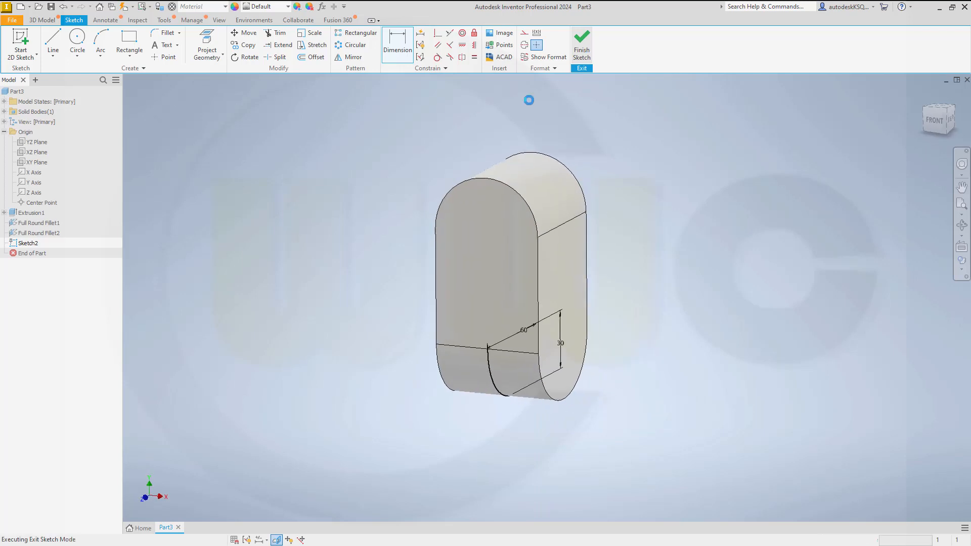
Extrude the circle symmetrically over a total distance of 60 mm, joined to the body.
{"action": "left_click", "coordinate": [54, 41]}
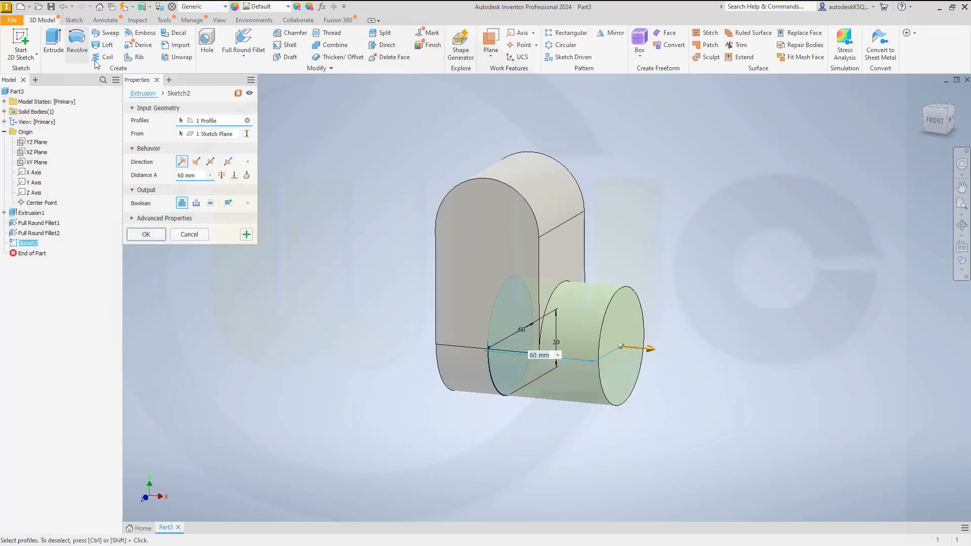
{"action": "left_click", "coordinate": [210, 162]}
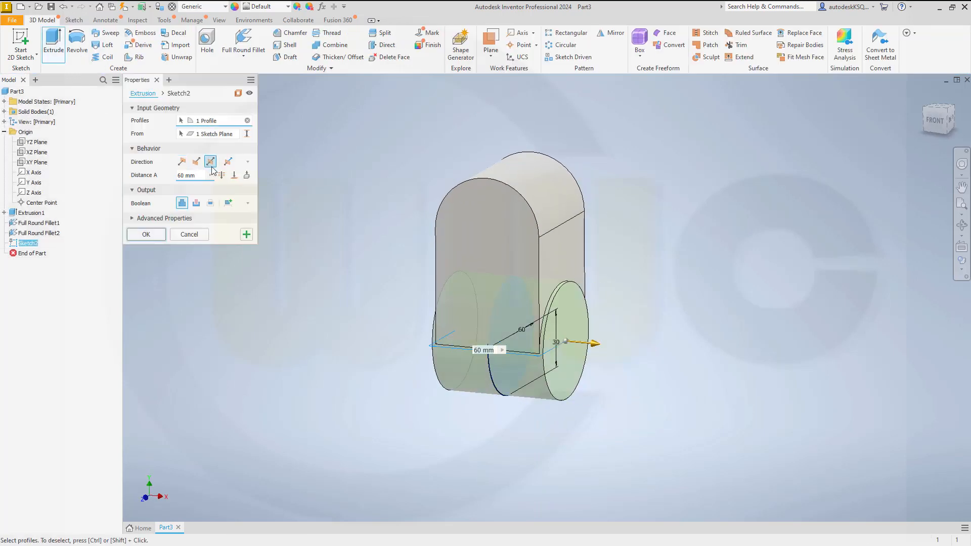
{"action": "left_click", "coordinate": [148, 237]}
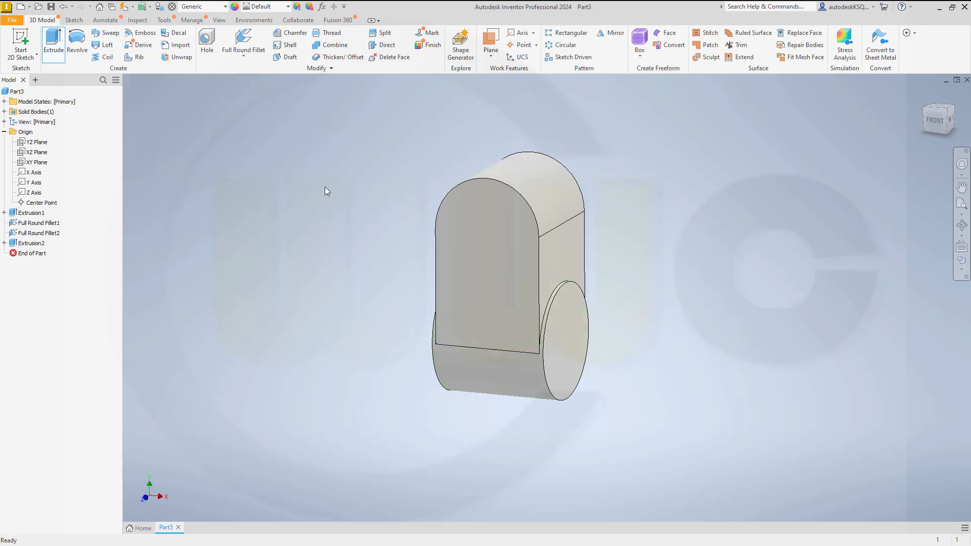
Create a 30 mm through-all hole in the flat front face, concentric with its rounded upper edge.
{"action": "middle_click_drag", "start_coordinate": [350, 206], "coordinate": [316, 178]}
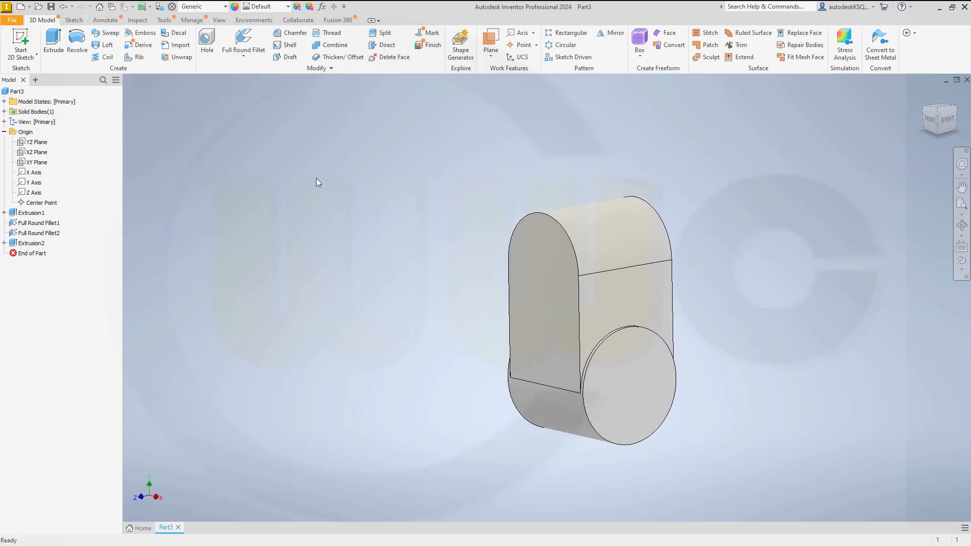
{"action": "left_click", "coordinate": [208, 41]}
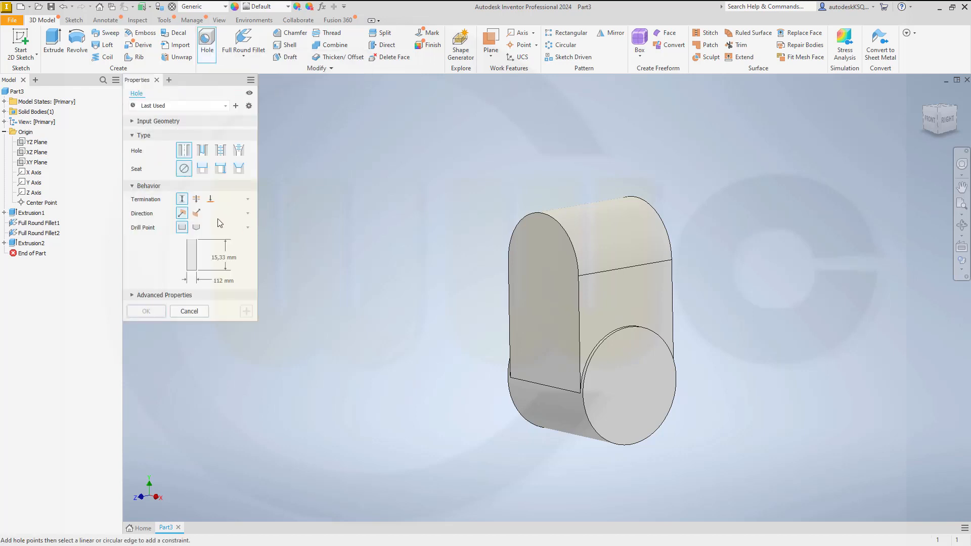
{"action": "left_click", "coordinate": [197, 199]}
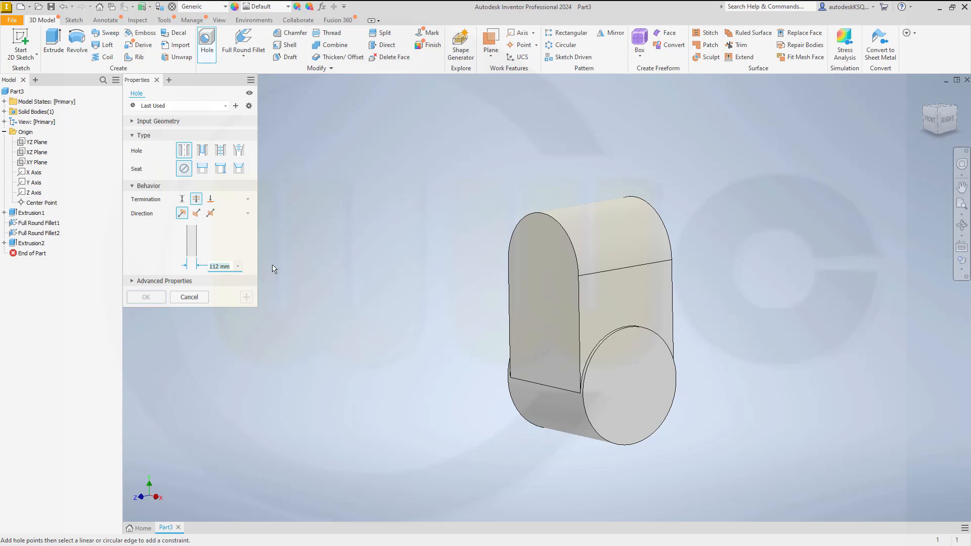
{"action": "type", "text": "30"}
{"action": "left_click", "coordinate": [537, 258]}
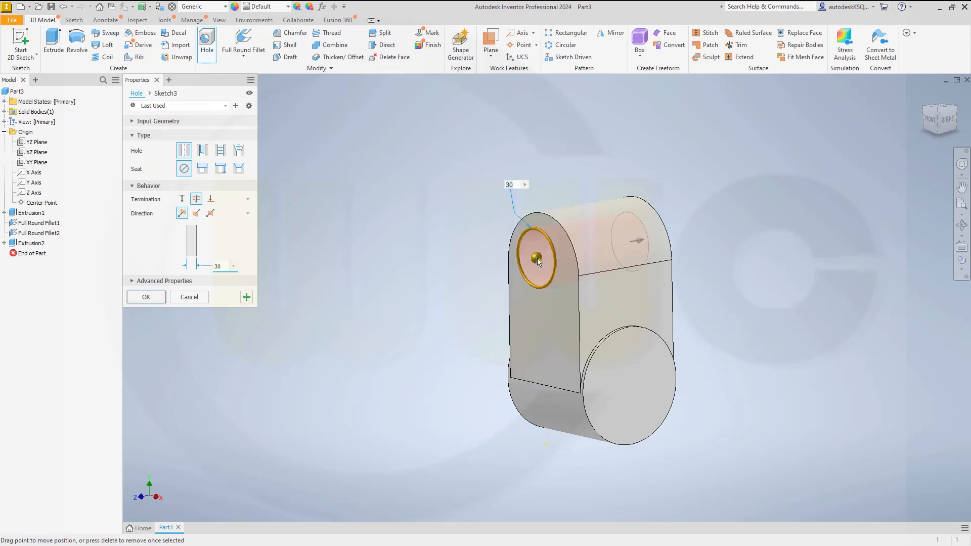
{"action": "left_click", "coordinate": [563, 229]}
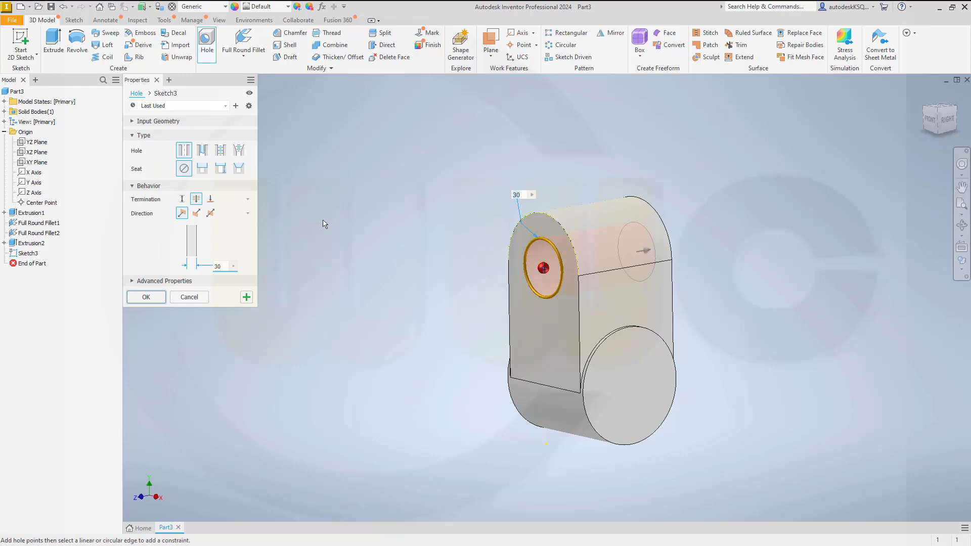
{"action": "left_click", "coordinate": [245, 298]}
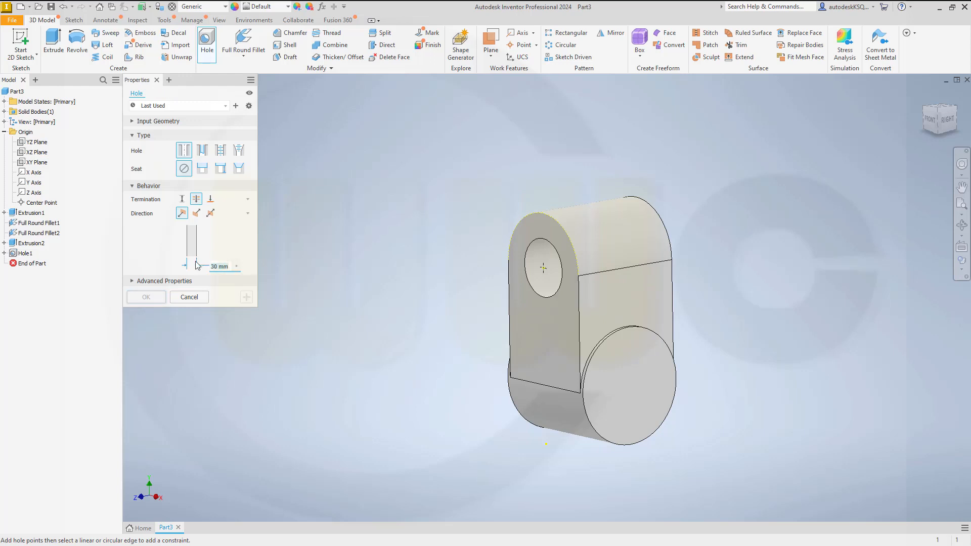
Create a 32 mm through-all hole in the round boss's end face, concentric with its outer edge.
{"action": "type", "text": "32"}
{"action": "left_click", "coordinate": [612, 406]}
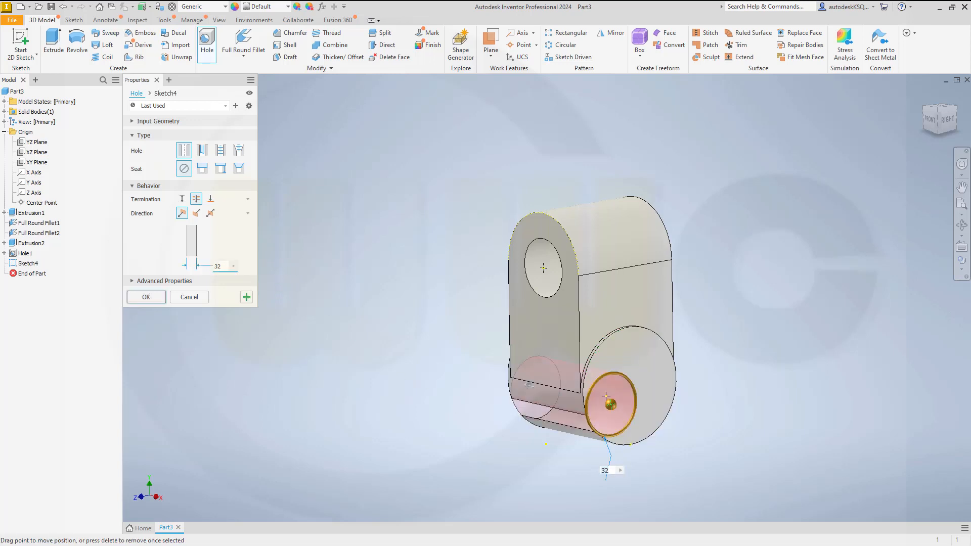
{"action": "left_click", "coordinate": [591, 367]}
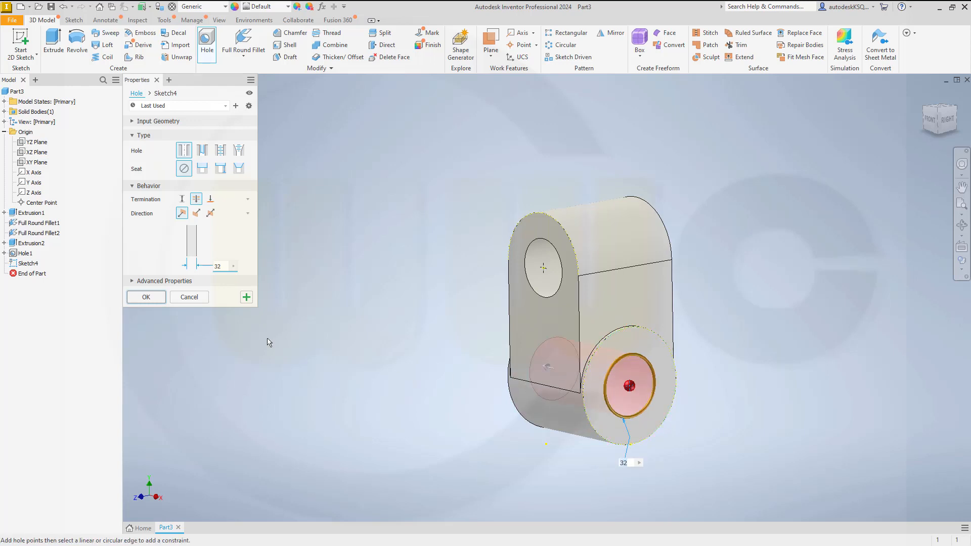
{"action": "left_click", "coordinate": [151, 298]}
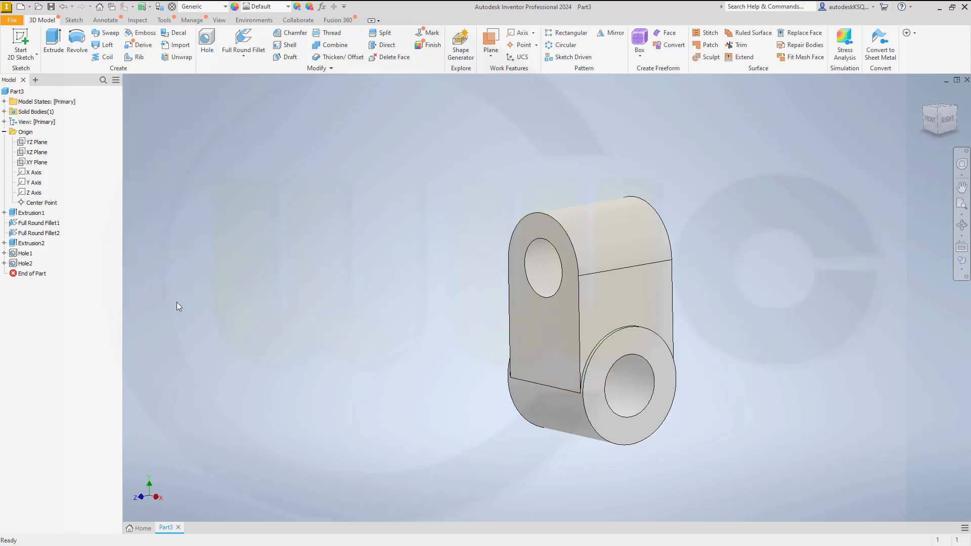
{"action": "middle_click_drag", "start_coordinate": [283, 287], "coordinate": [267, 273]}
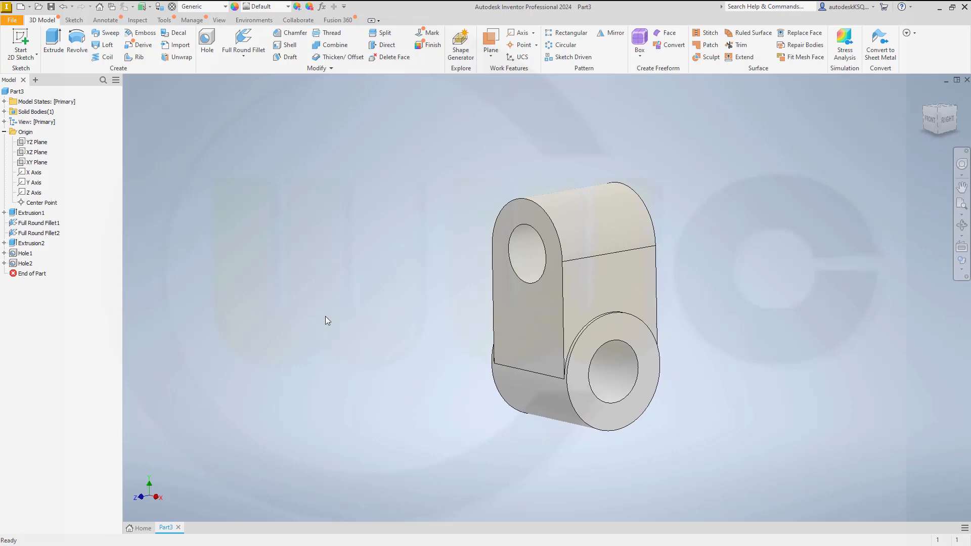
{"action": "middle_click_drag", "start_coordinate": [333, 326], "coordinate": [366, 325], "text": "shift"}
{"action": "left_click_drag", "start_coordinate": [349, 327], "coordinate": [342, 316]}
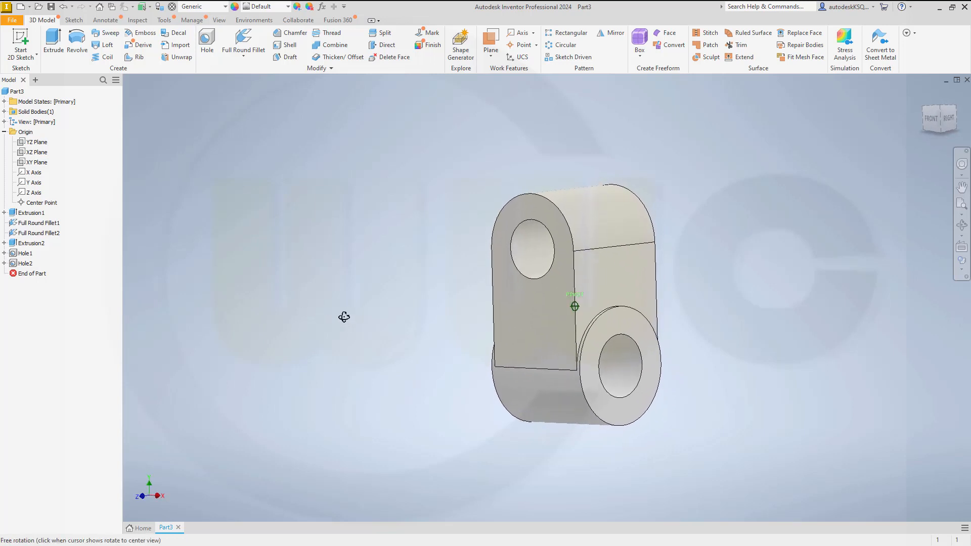
{"action": "key", "text": "Escape"}
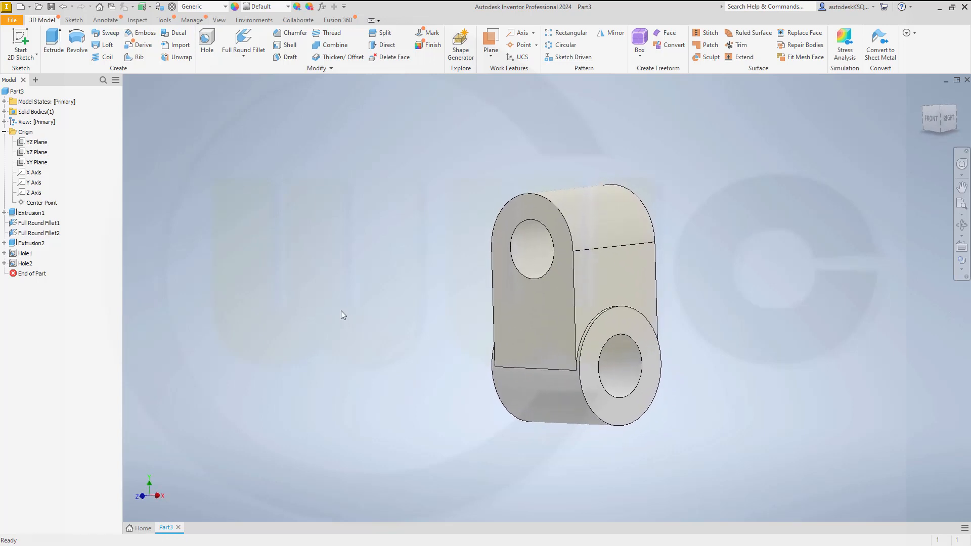